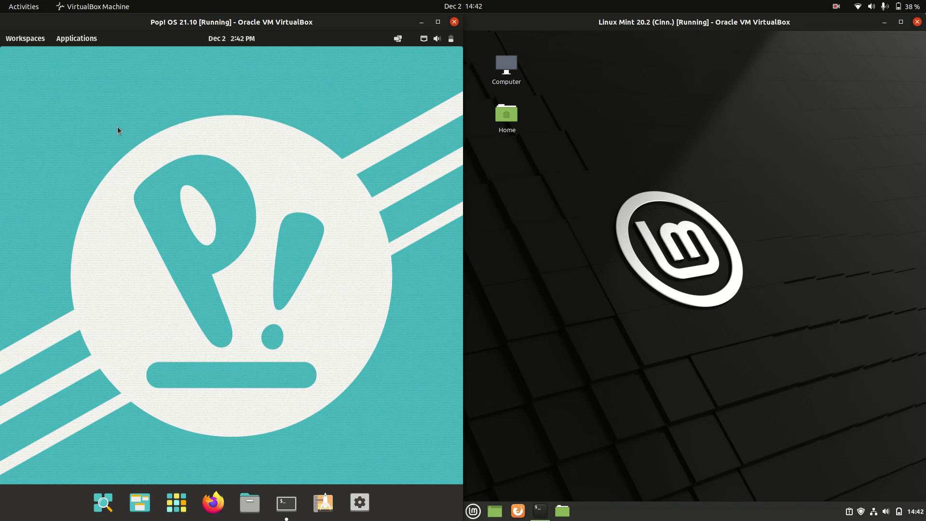
Step: Sweep selection boxes over both desktops, then show the Pop!_OS workspaces overview with its terminal preview
drag(206, 149, 371, 286)
drag(615, 170, 804, 358)
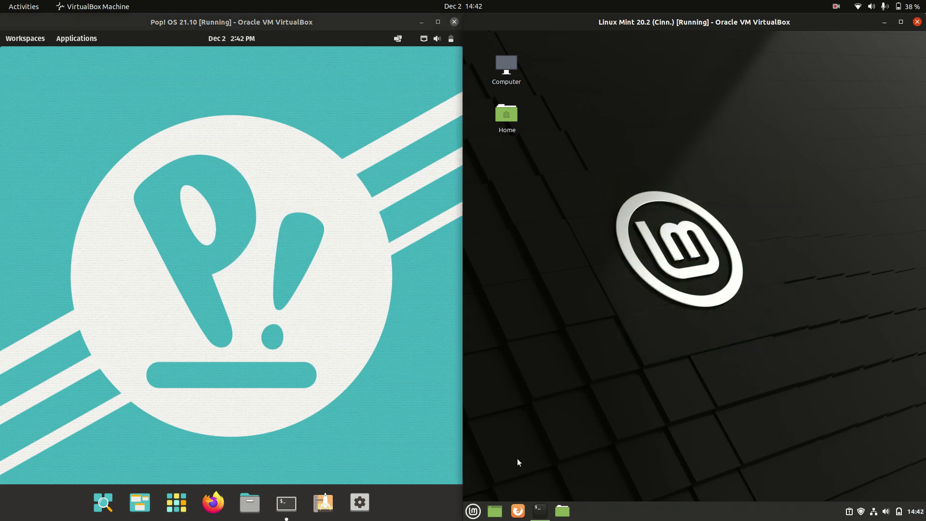
click(143, 464)
click(25, 38)
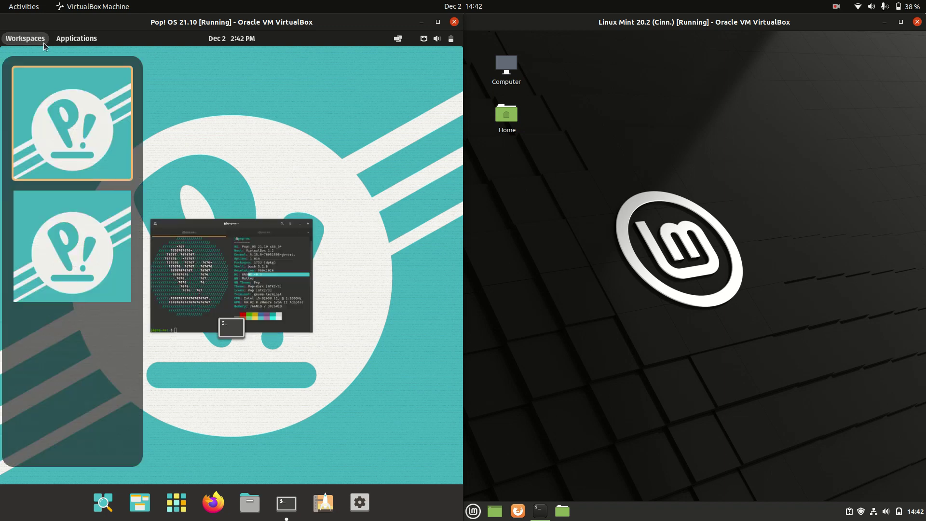
Step: Bring the Pop!_OS neofetch terminal forward, highlight its resolution and DE lines, and open and close the Mint menu twice
click(473, 511)
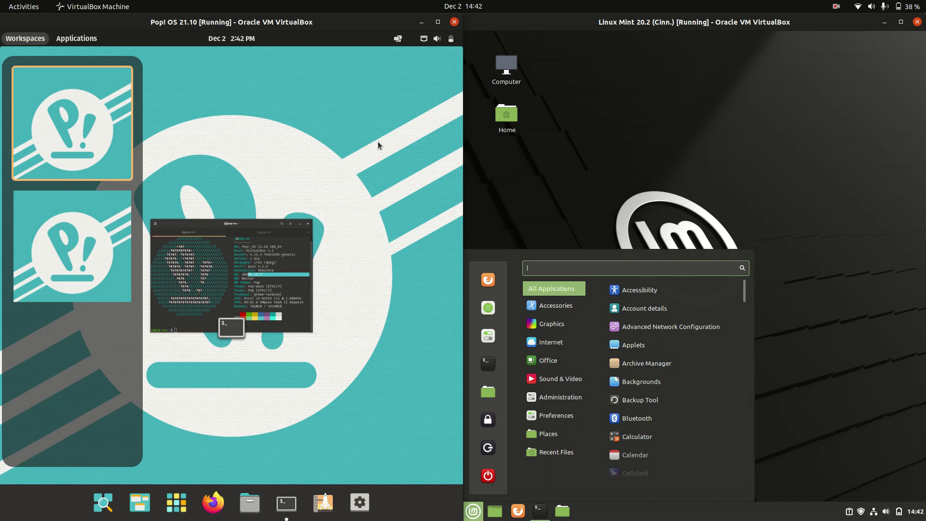
click(285, 261)
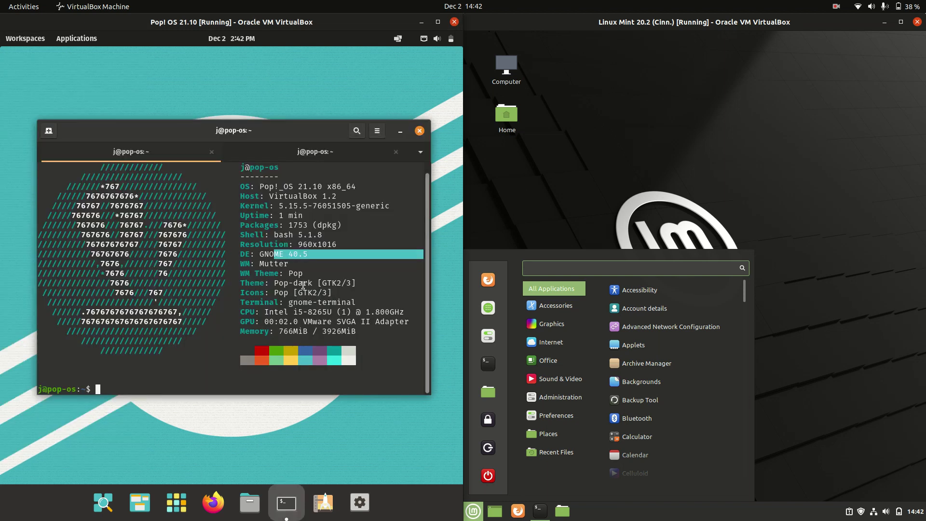
drag(258, 254, 307, 246)
click(307, 246)
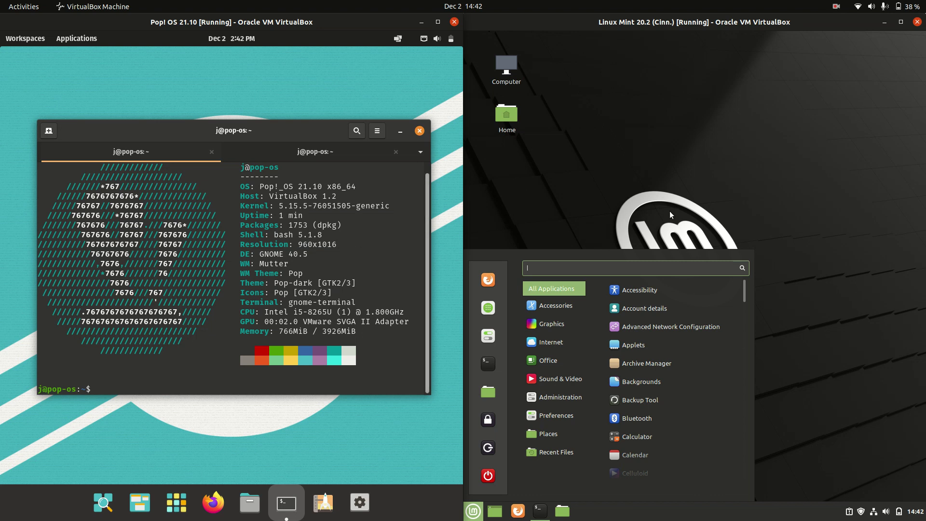
click(706, 168)
click(474, 510)
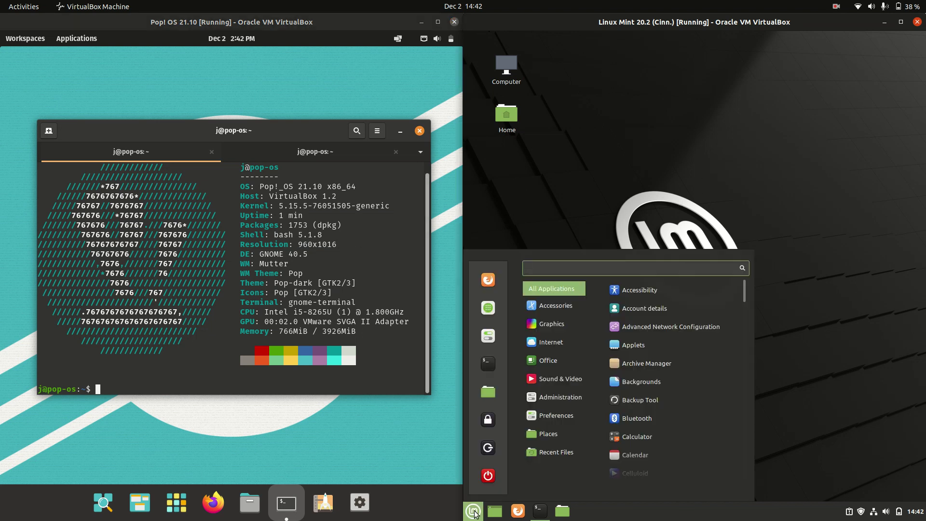
click(768, 152)
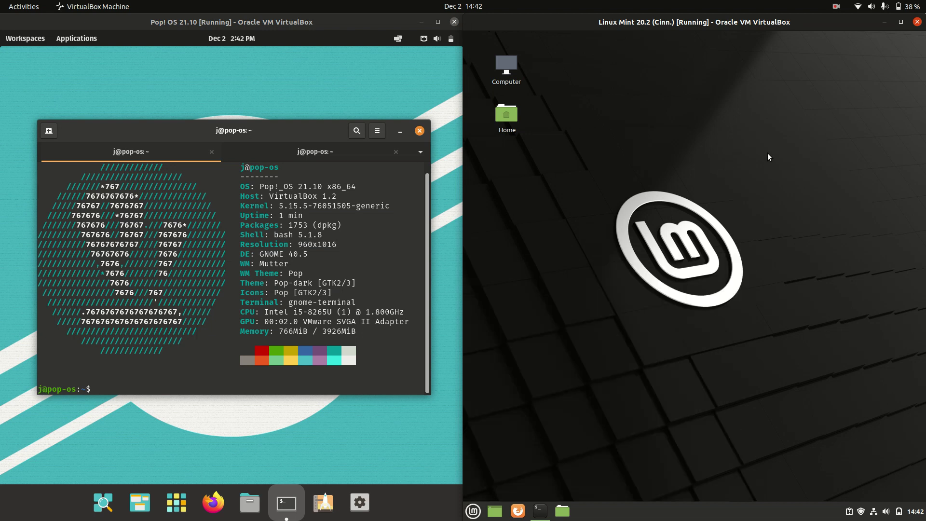
Step: Show the Pop!_OS Applications library, listing Calculator, Htop and Terminal, then open and close the Mint application menu
click(330, 113)
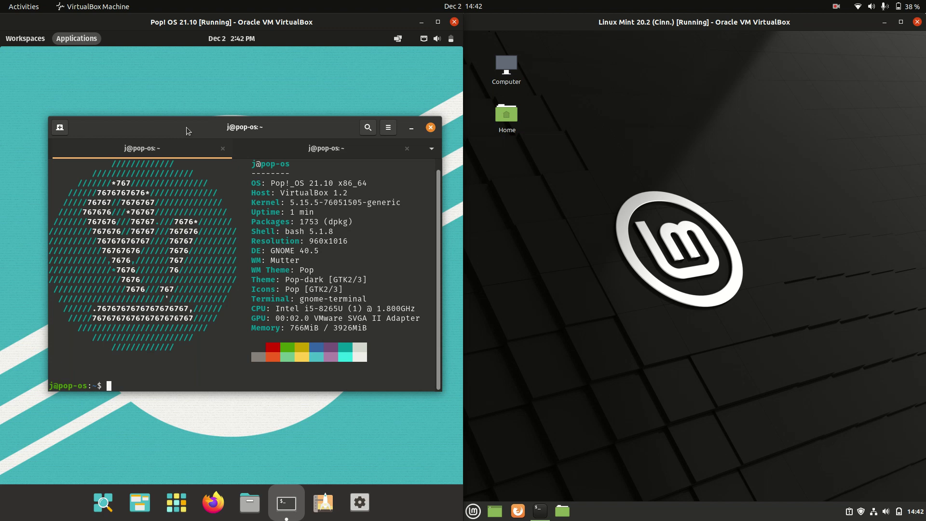
click(634, 146)
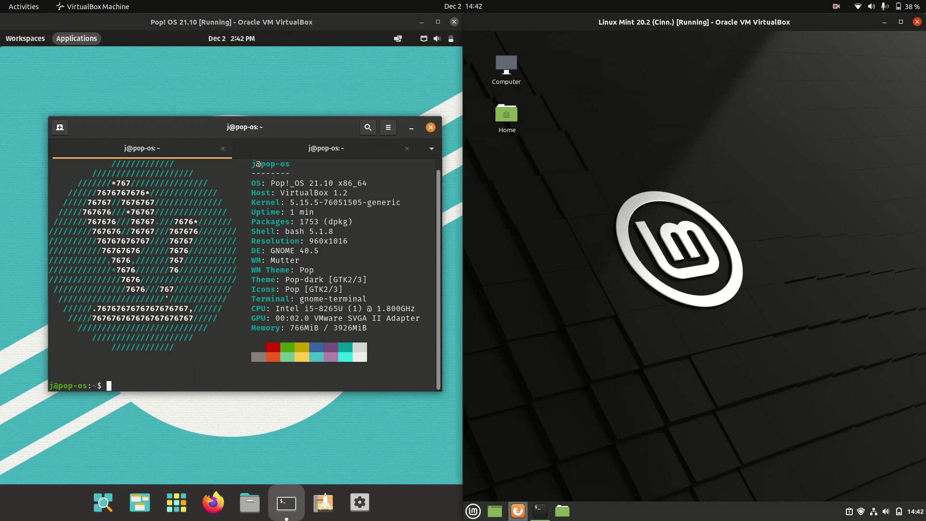
click(479, 514)
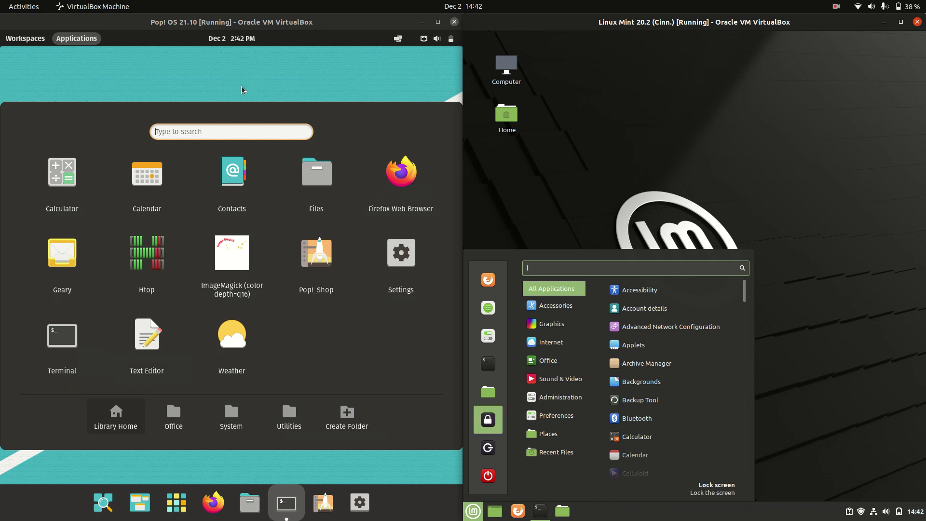
click(680, 186)
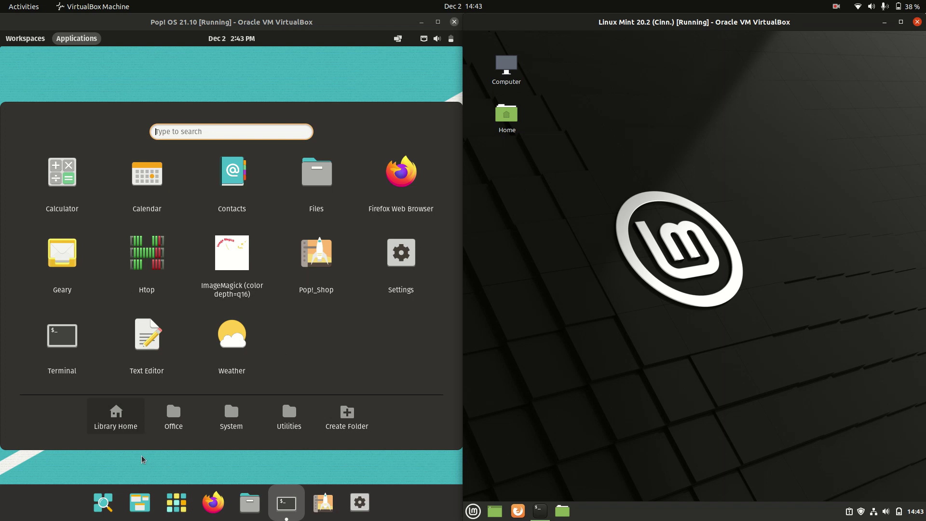
Step: Close the Pop!_OS App Library, search the launcher for 'libre', then dismiss the search
click(286, 488)
click(108, 498)
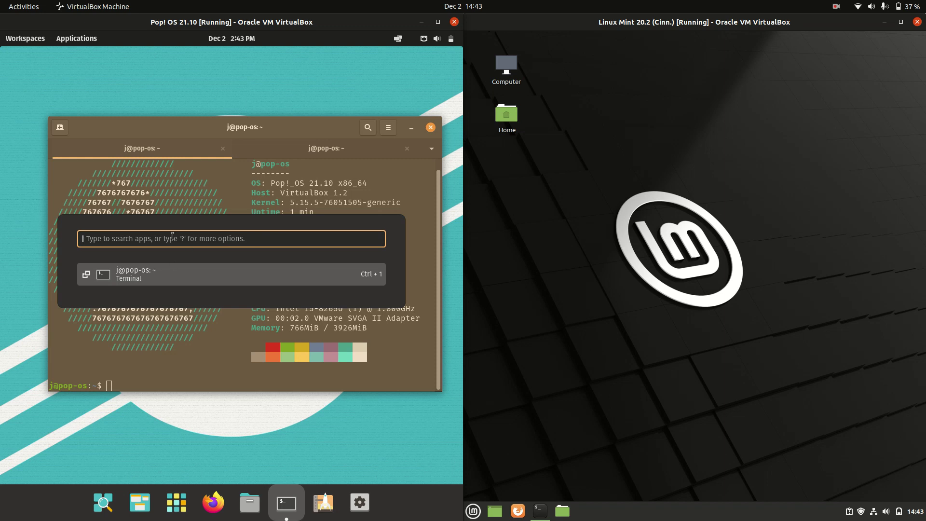
text(libre)
key(Escape)
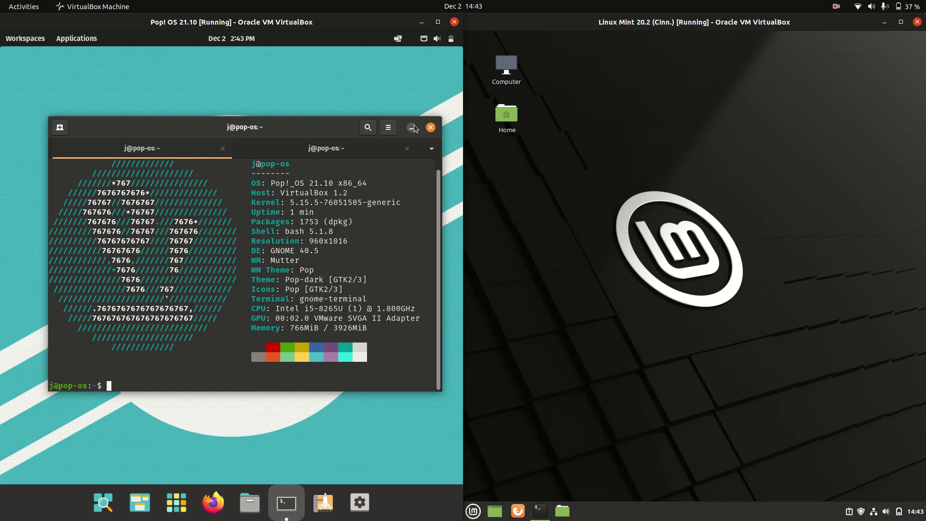
Step: Minimize the Pop!_OS terminal, then open Files on Home and minimize it too
drag(320, 127, 296, 123)
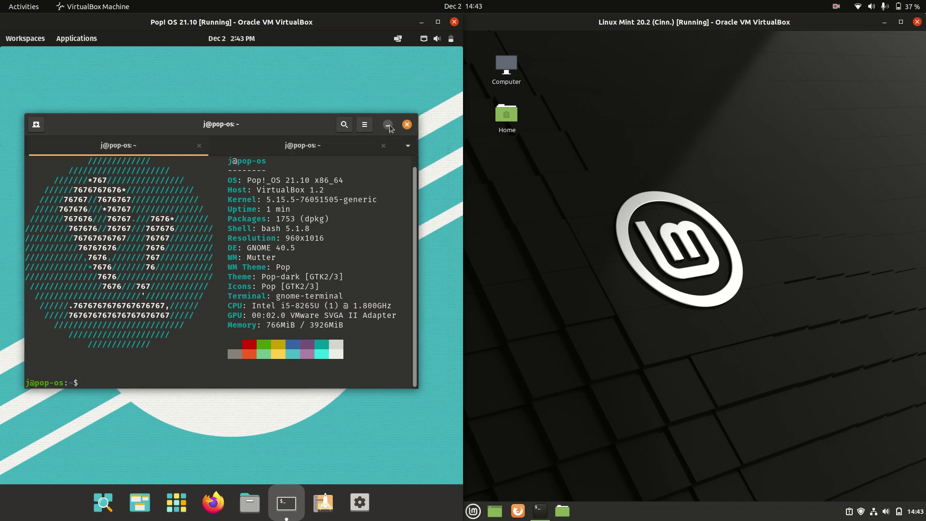
click(388, 125)
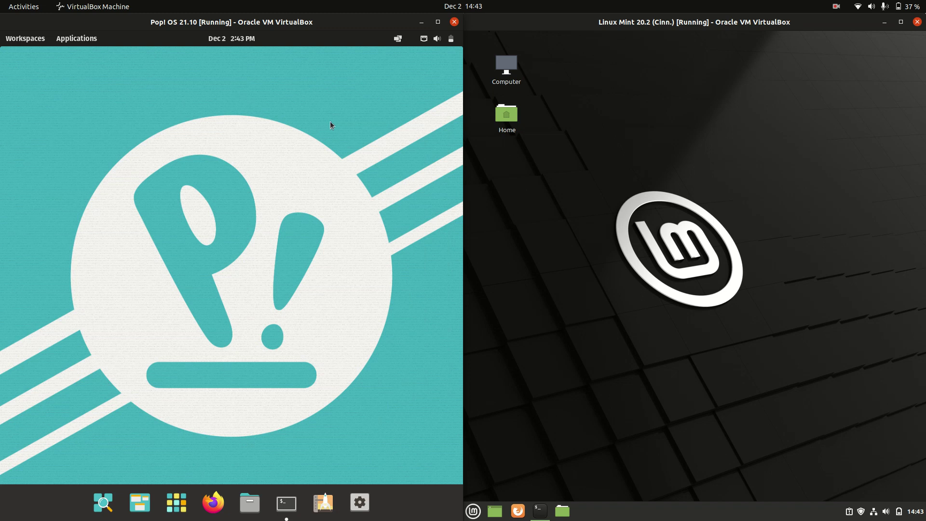
click(249, 502)
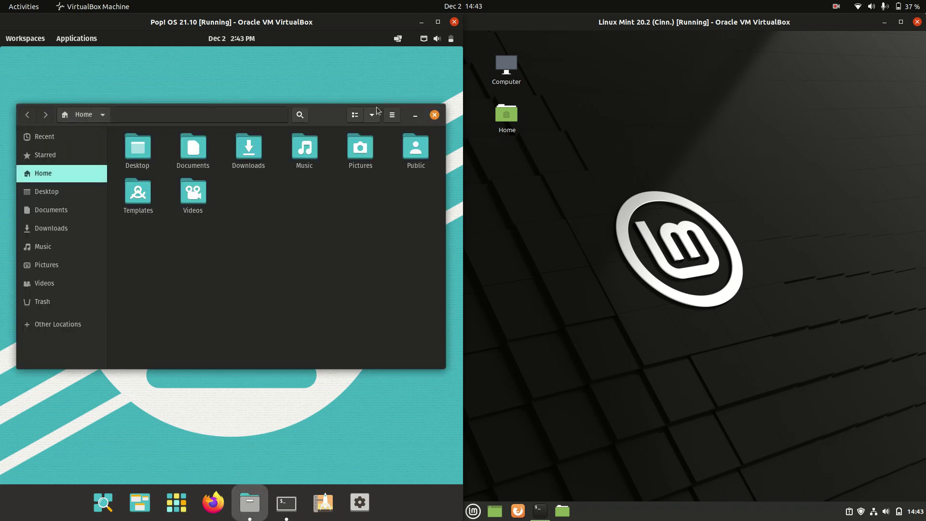
drag(416, 118, 427, 130)
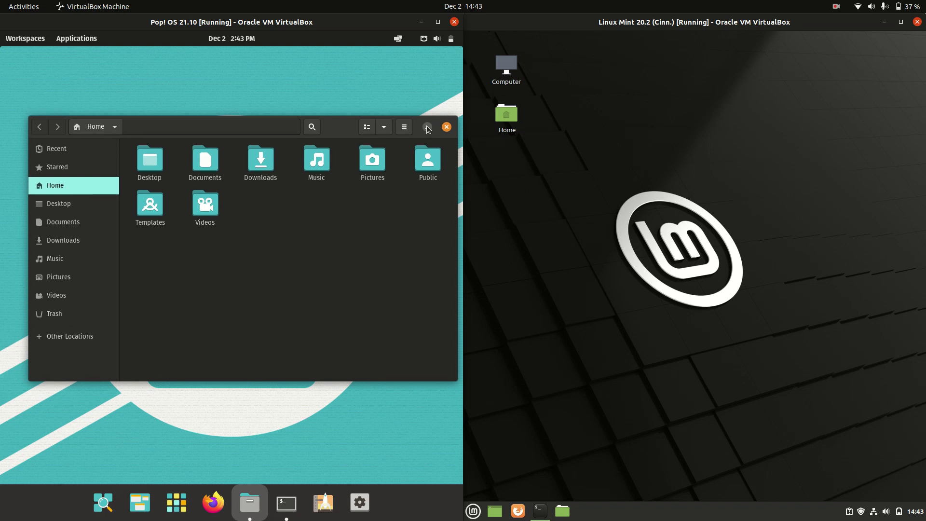
click(427, 127)
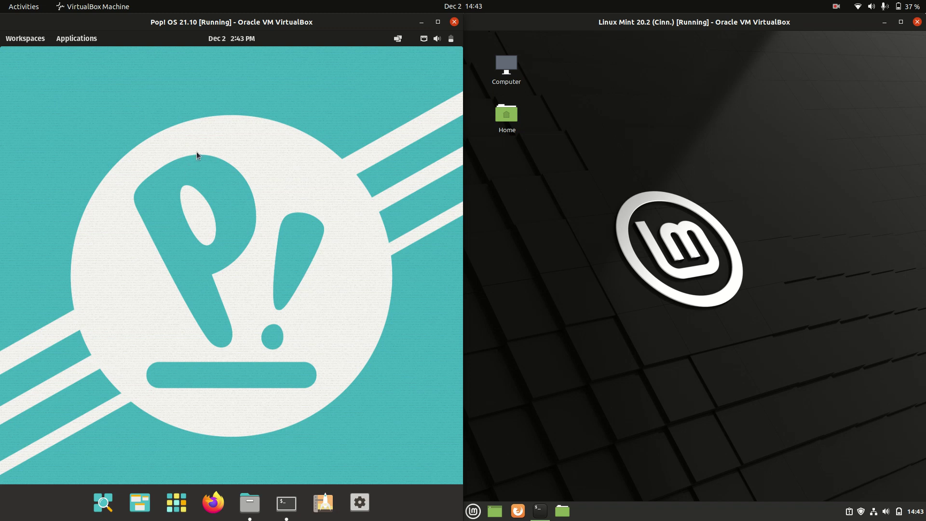
click(76, 38)
click(196, 87)
click(640, 198)
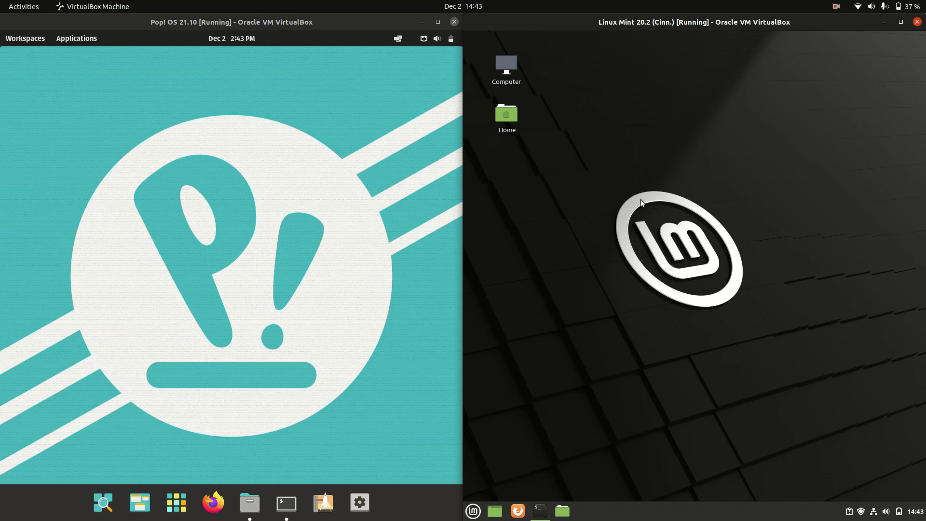
click(473, 511)
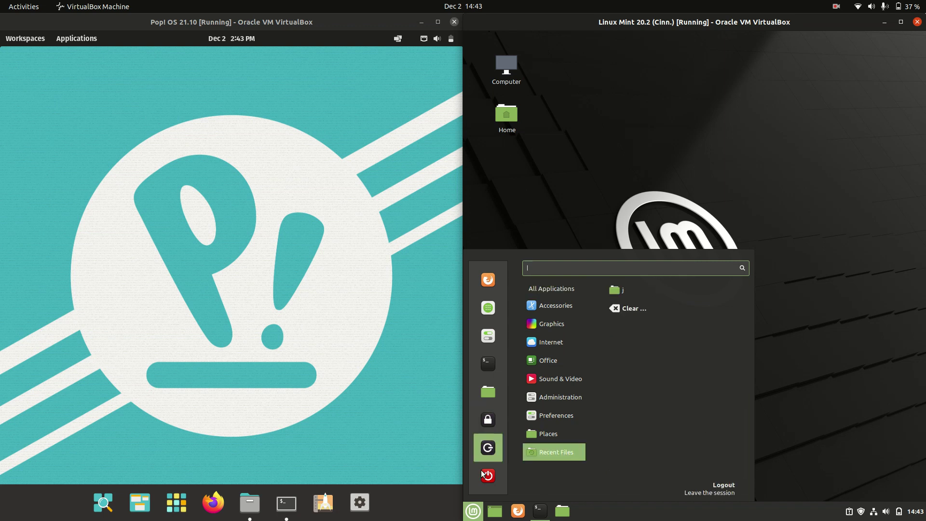
click(886, 443)
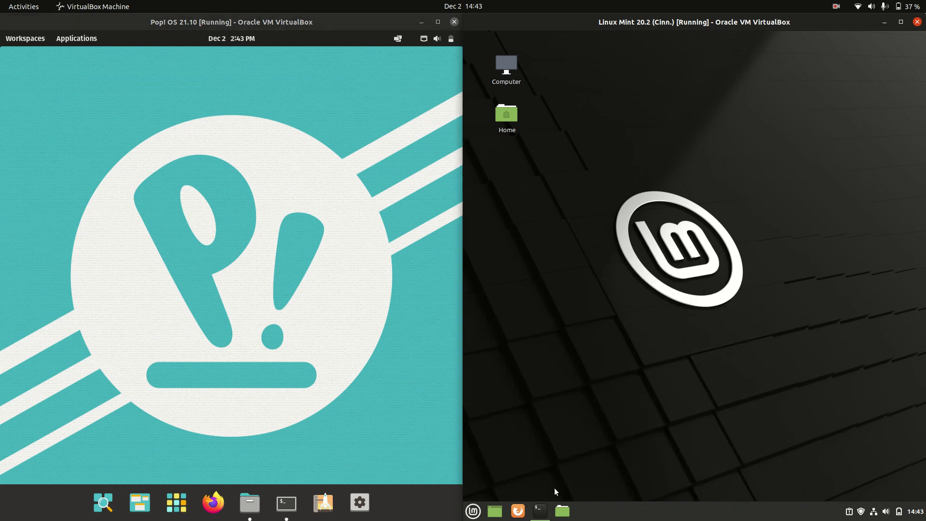
click(473, 511)
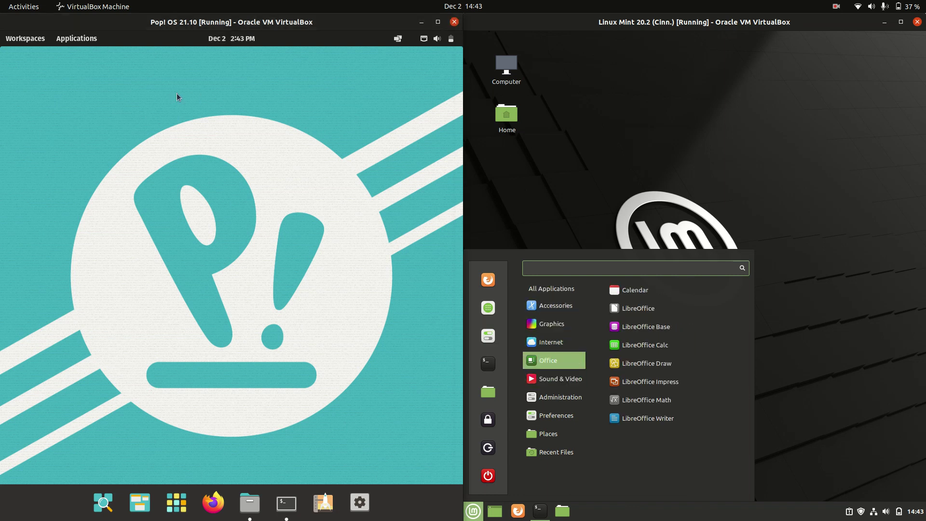
drag(169, 92, 348, 274)
click(684, 114)
drag(646, 100, 824, 311)
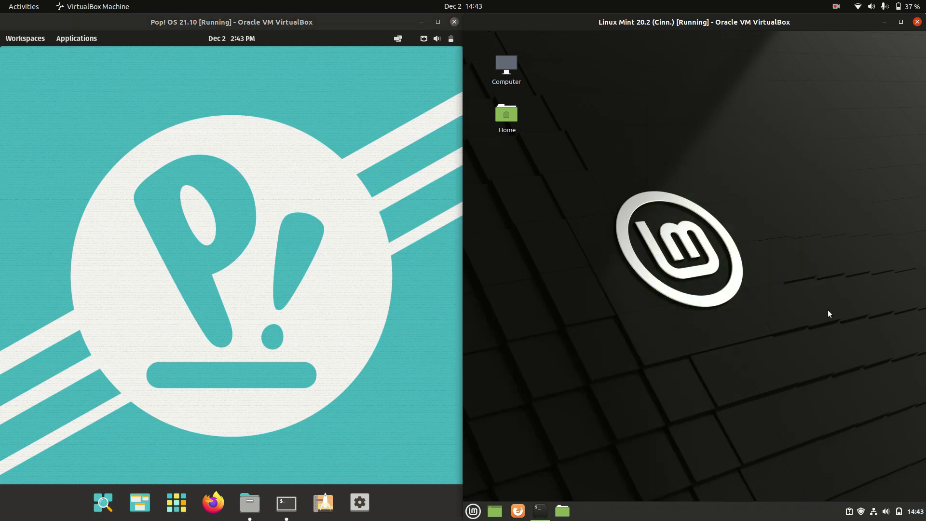
drag(638, 89, 575, 135)
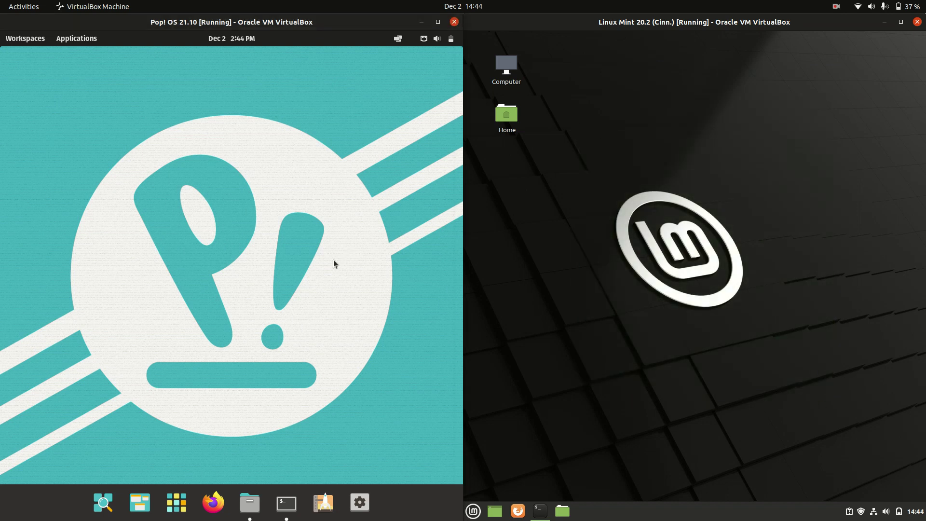
Step: Open Home in Pop!_OS Files and Mint's Nemo, and show the About Nemo dialog
click(249, 502)
click(561, 517)
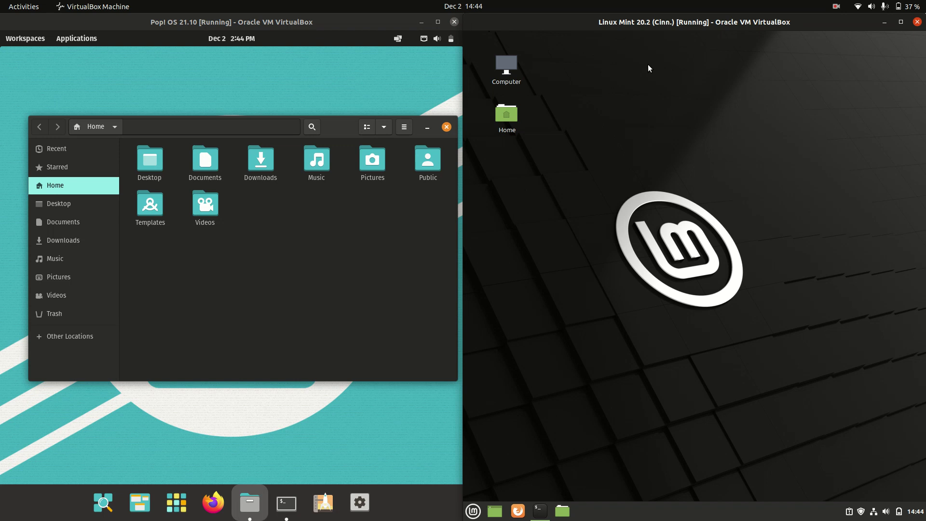
click(635, 150)
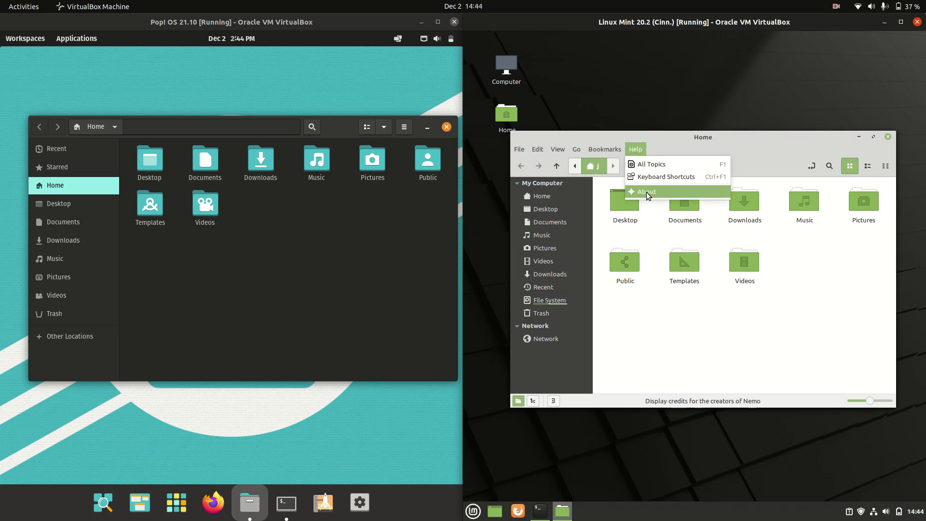
click(647, 192)
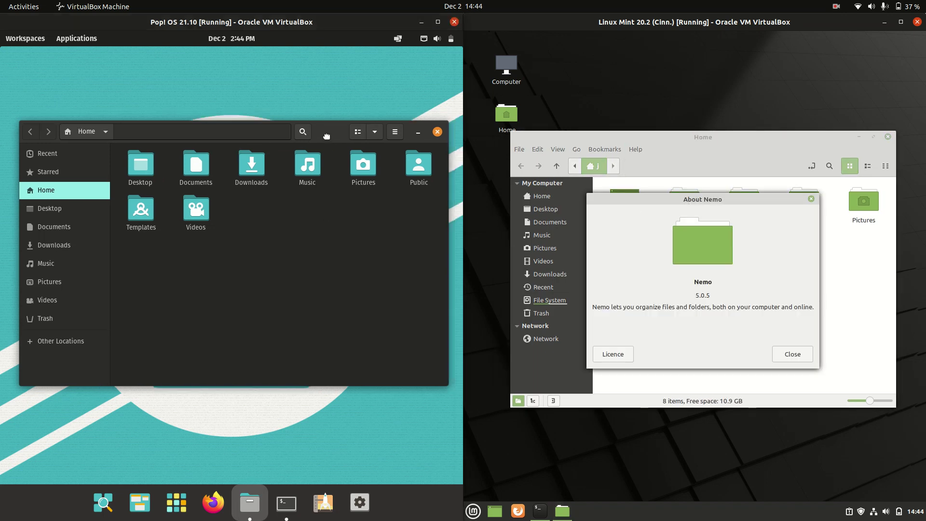
Step: View the Pop!_OS About Files version, then close both About dialogs
click(397, 126)
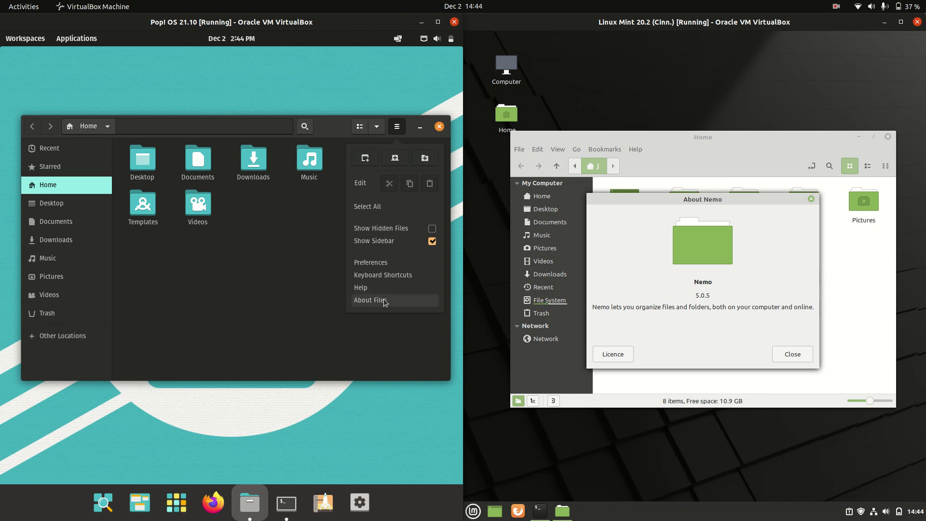
click(383, 300)
click(324, 172)
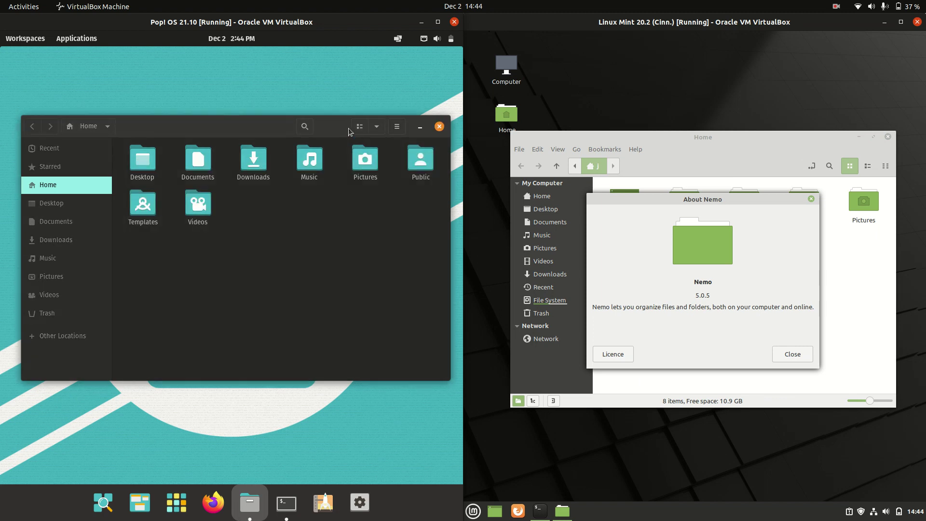
click(811, 199)
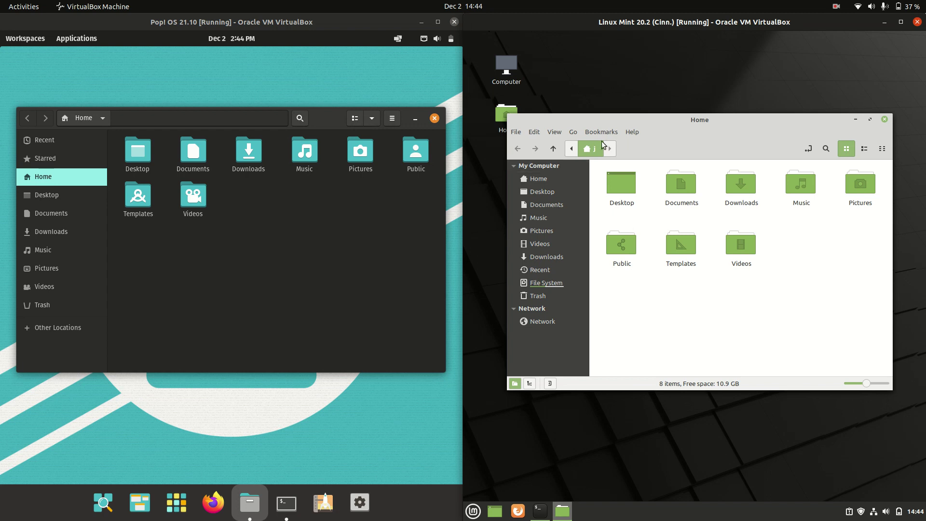
Step: Reopen About Nemo to check version 5.0.5, close it, and shift the Mint Home window down
click(631, 132)
click(644, 174)
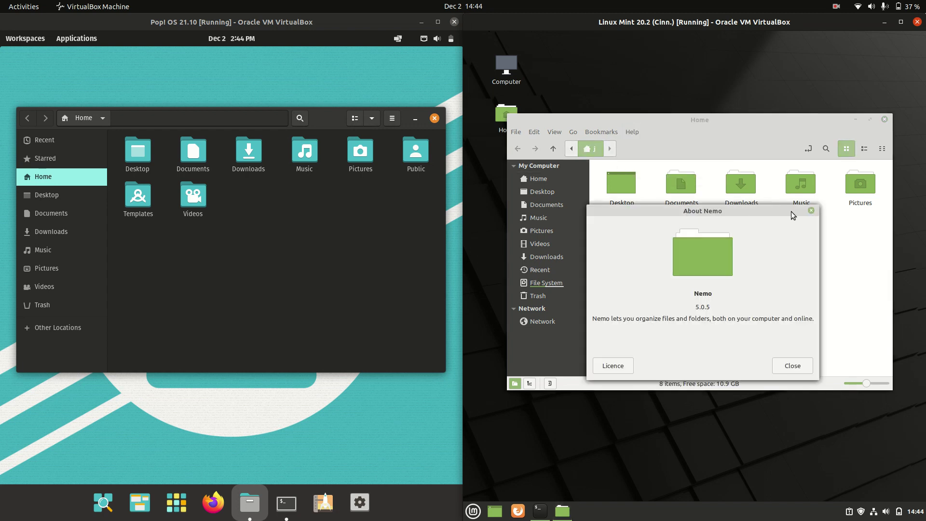
click(811, 212)
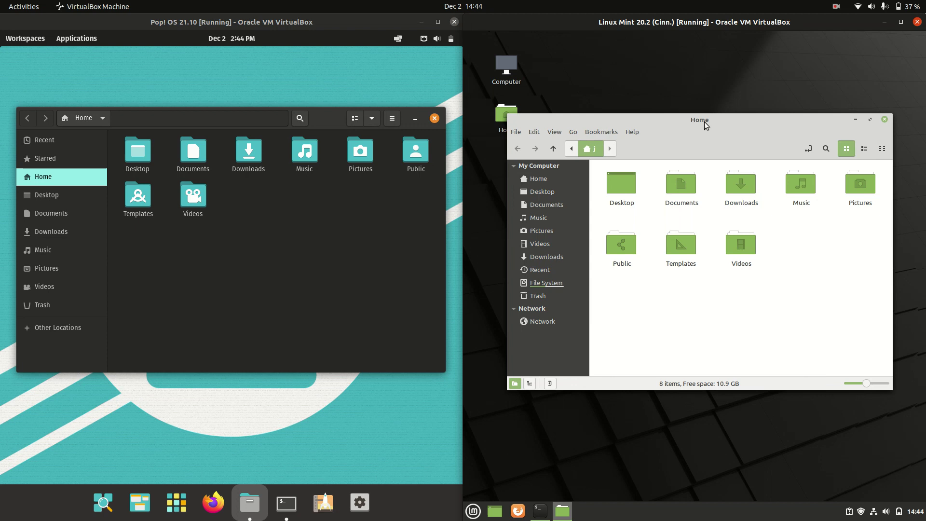
drag(704, 121, 714, 154)
Step: Compare the background right-click menus of Pop!_OS Files and Nemo, then dismiss both
right_click(338, 255)
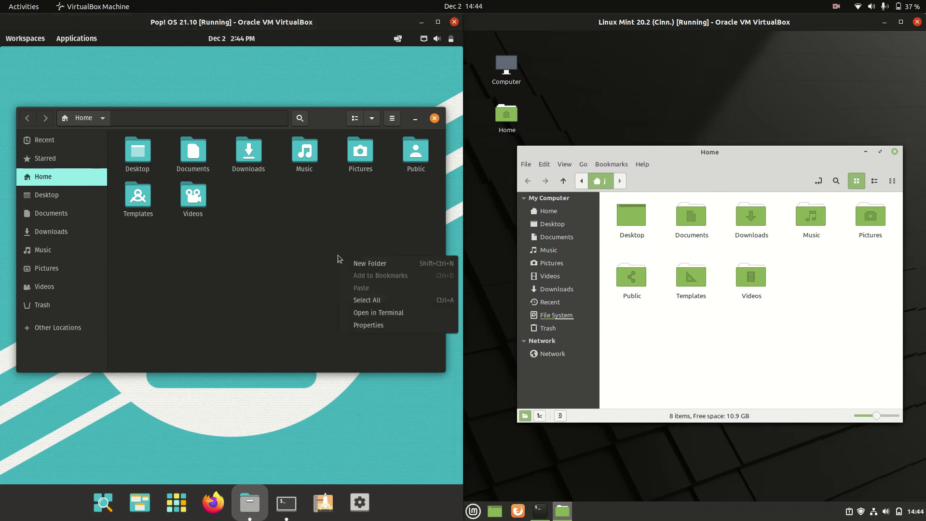
right_click(701, 332)
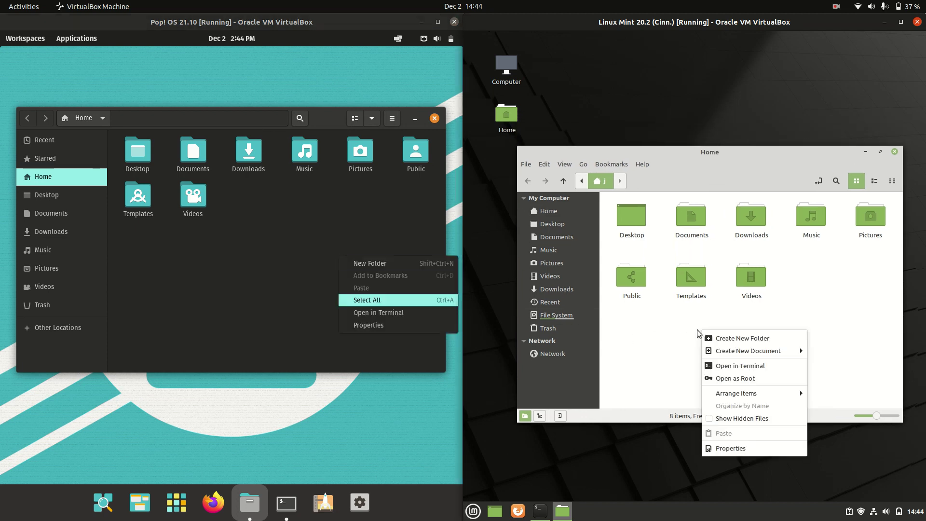
click(636, 317)
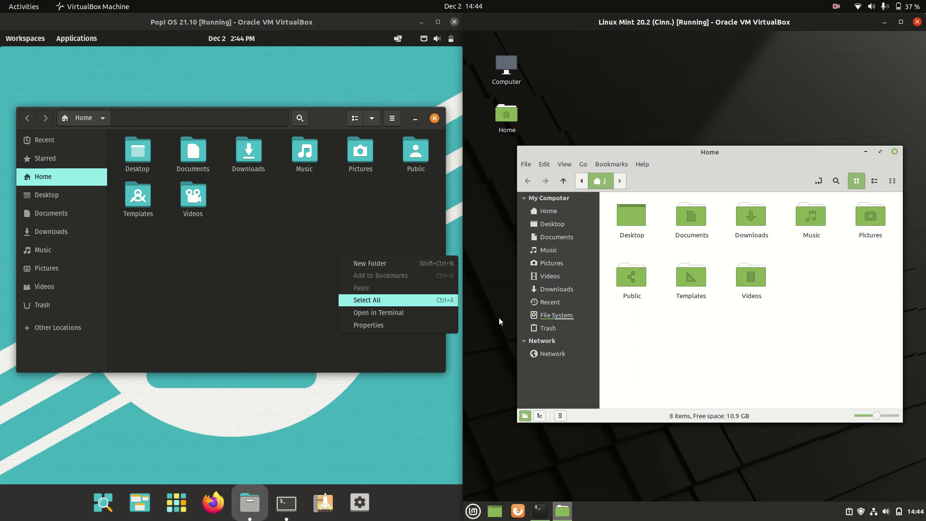
click(287, 207)
Step: Reposition both file manager windows and close them
drag(328, 120, 340, 138)
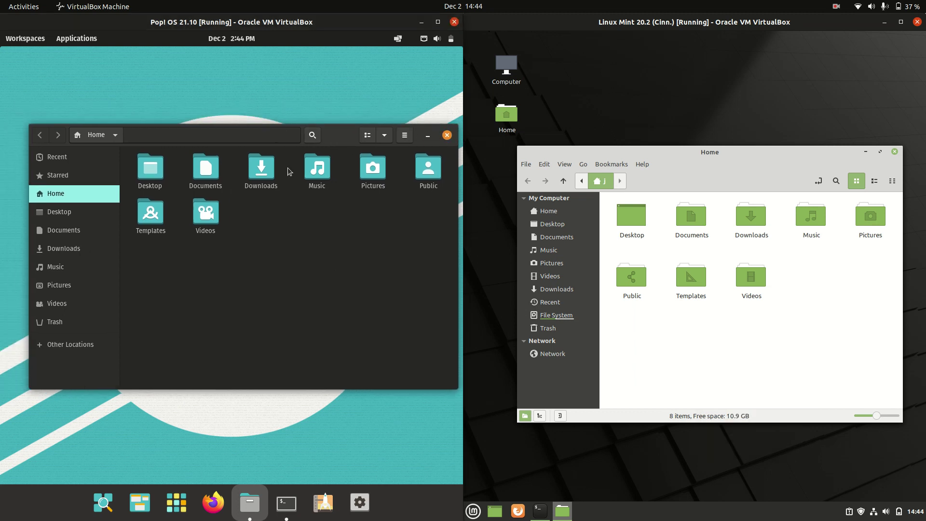
drag(346, 144, 339, 124)
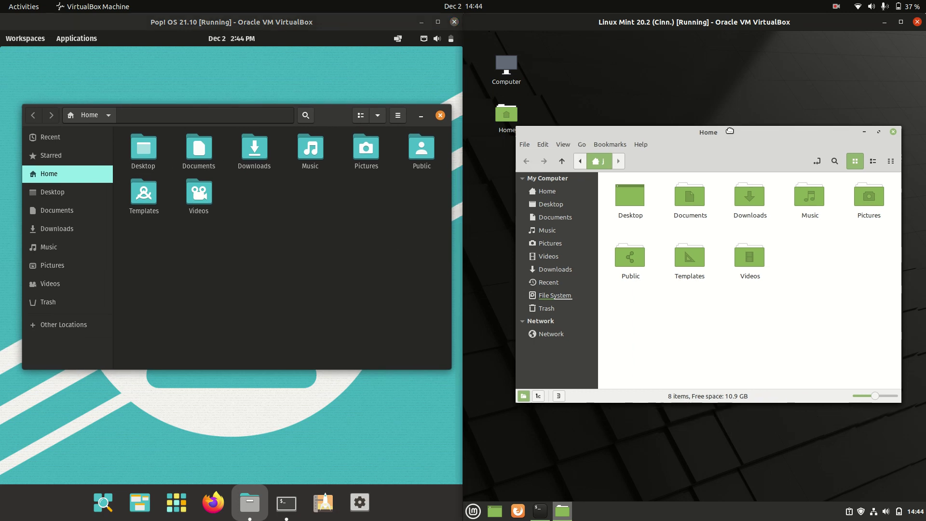
drag(738, 154, 737, 140)
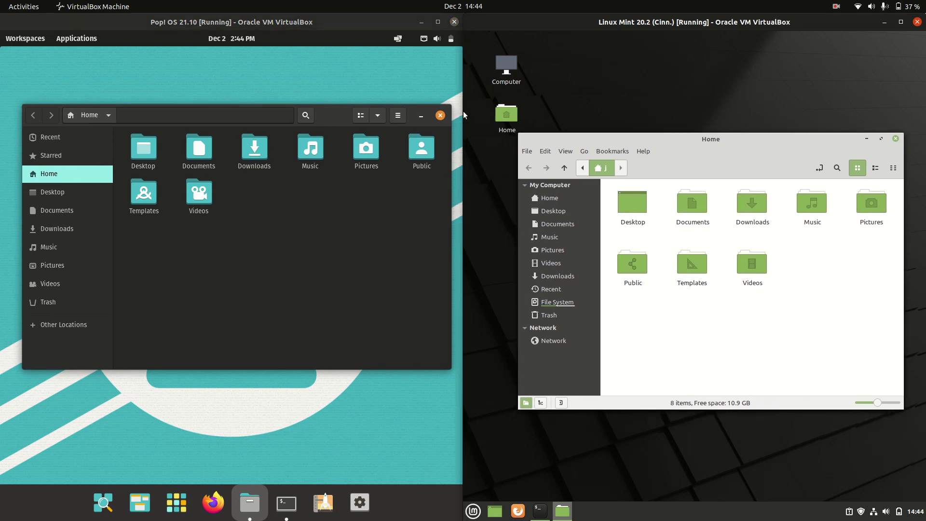
click(440, 115)
click(895, 138)
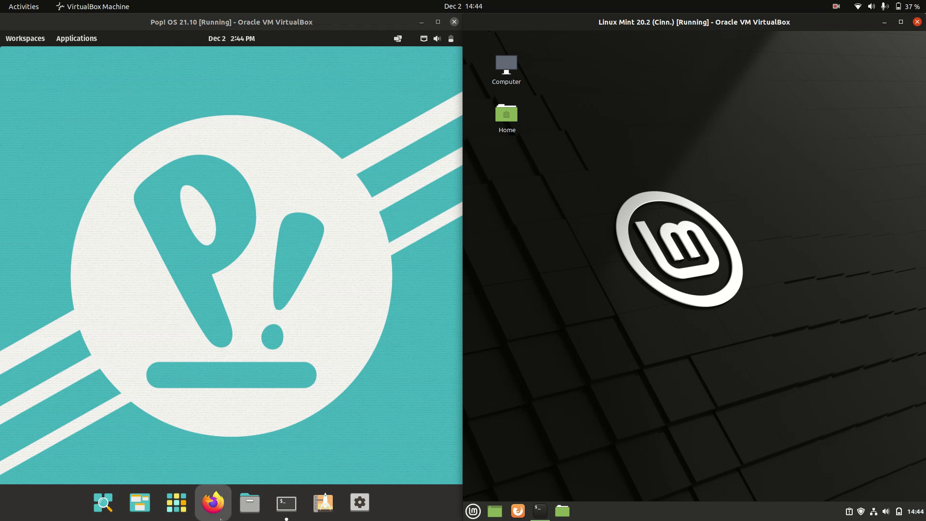
Step: Open terminals in both guests and highlight the Pop!_OS neofetch kernel 5.15.5
click(286, 505)
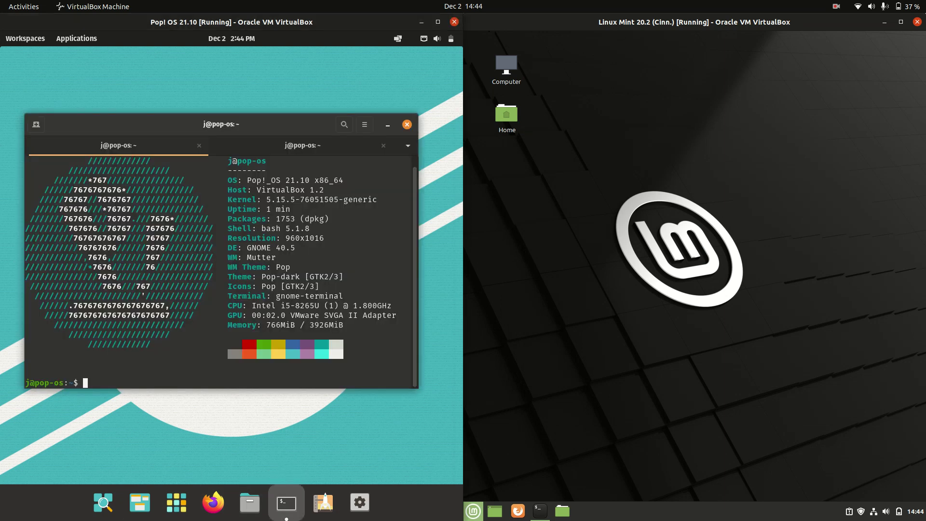
click(540, 511)
drag(724, 139, 696, 125)
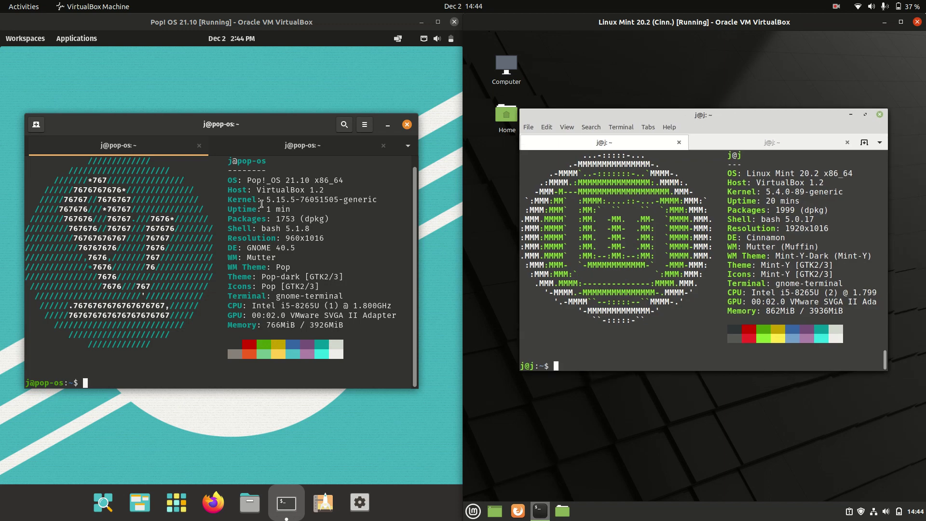
drag(261, 199, 325, 194)
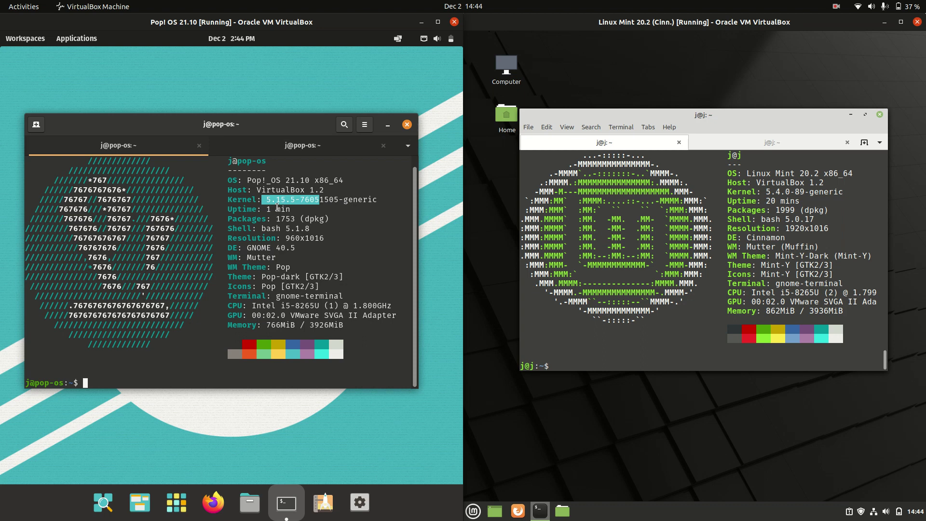
mouse_move(291, 129)
mouse_down()
mouse_move(301, 128)
mouse_move(293, 131)
mouse_up()
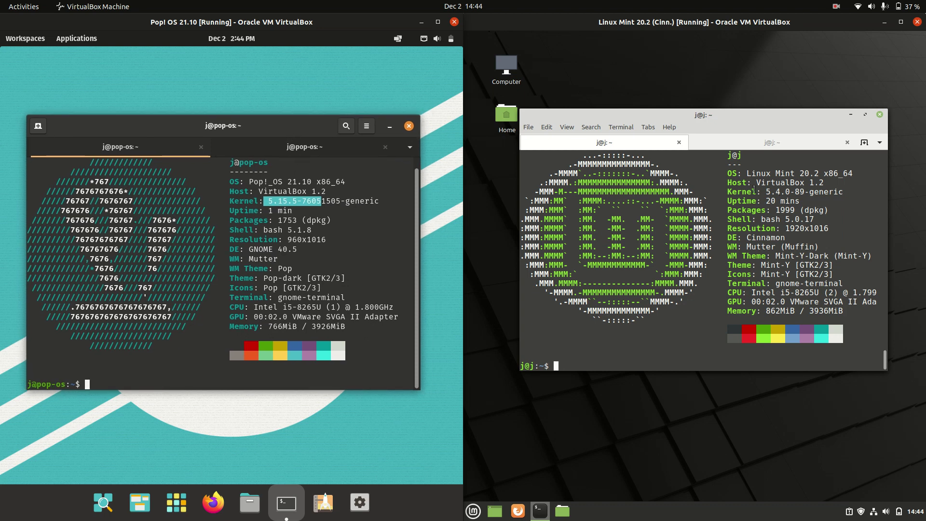
Step: Highlight the Mint kernel 5.4.0 line, re-highlight Pop!_OS 5.15.5, and switch Pop!_OS to its htop tab
drag(743, 184, 805, 191)
click(807, 183)
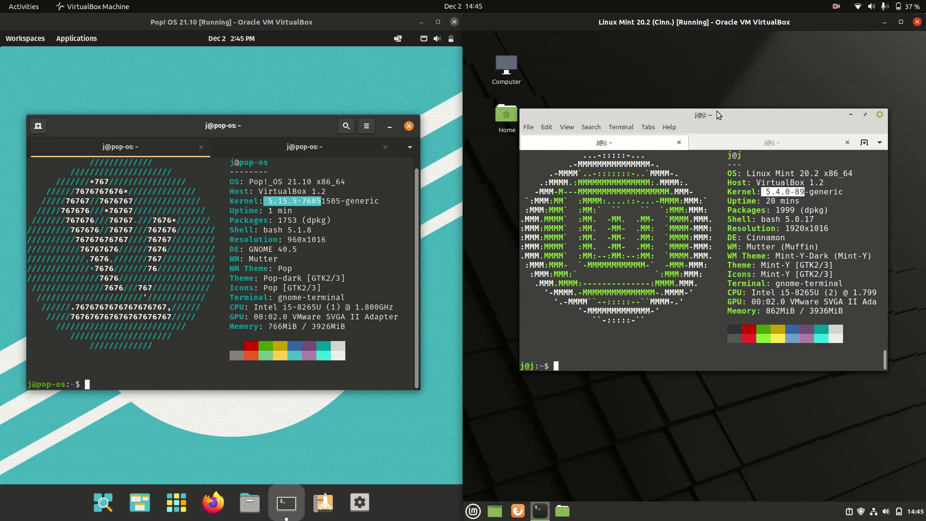
drag(718, 114, 711, 137)
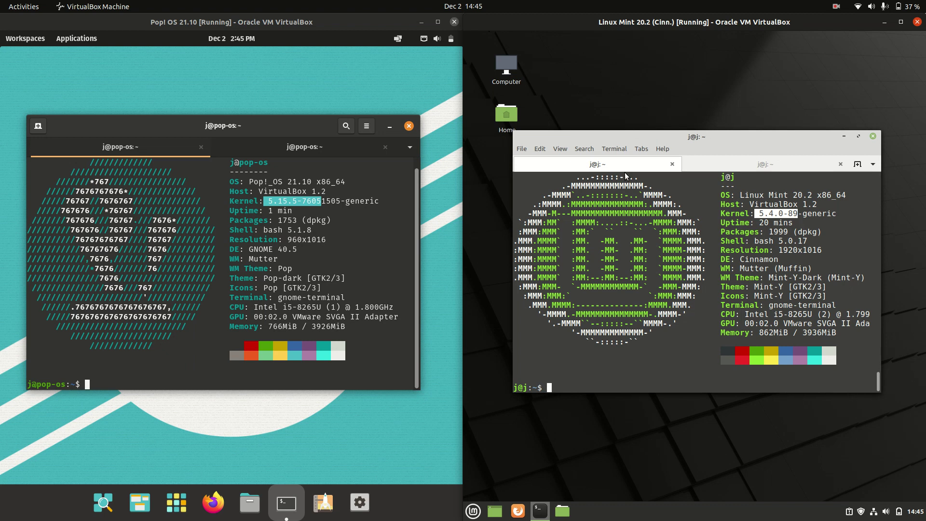
drag(254, 202, 300, 198)
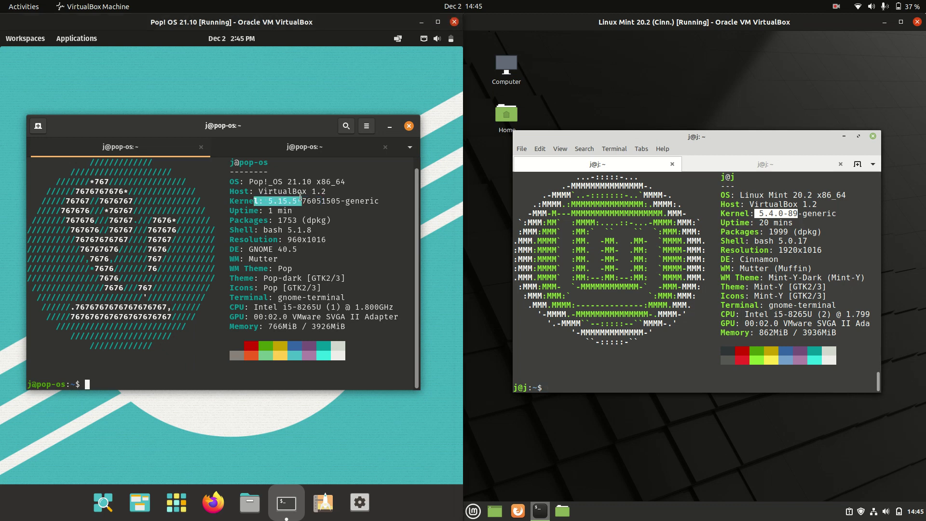
click(291, 147)
Step: Switch the Mint terminal to its htop tab and arrange both terminal windows side by side
click(777, 165)
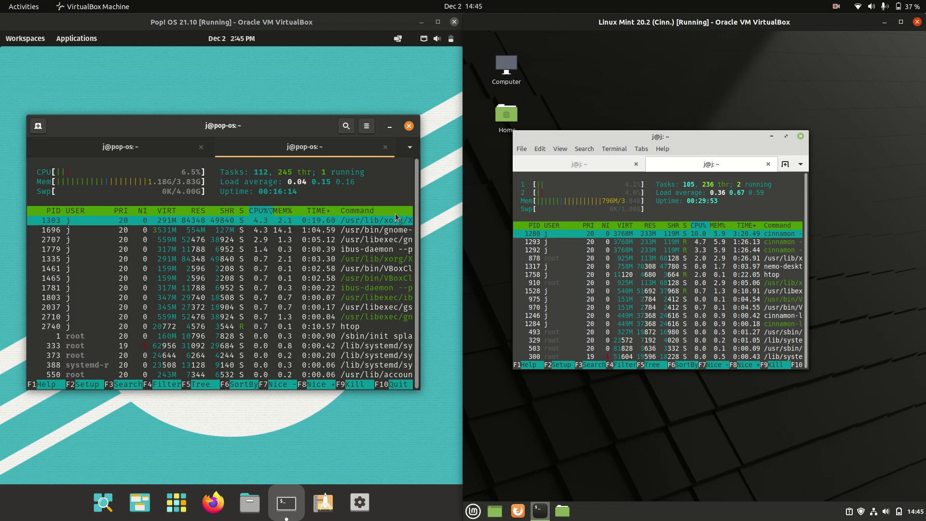
drag(273, 126, 281, 119)
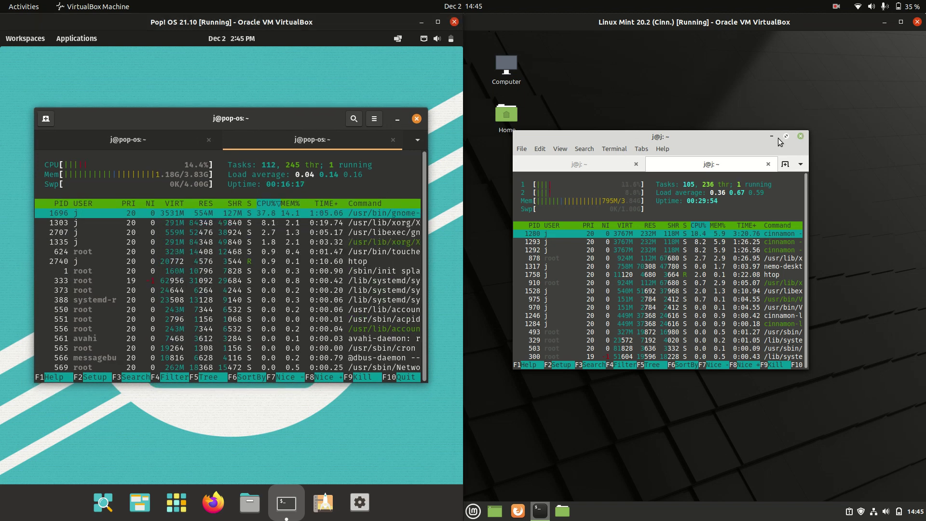
drag(627, 140, 635, 107)
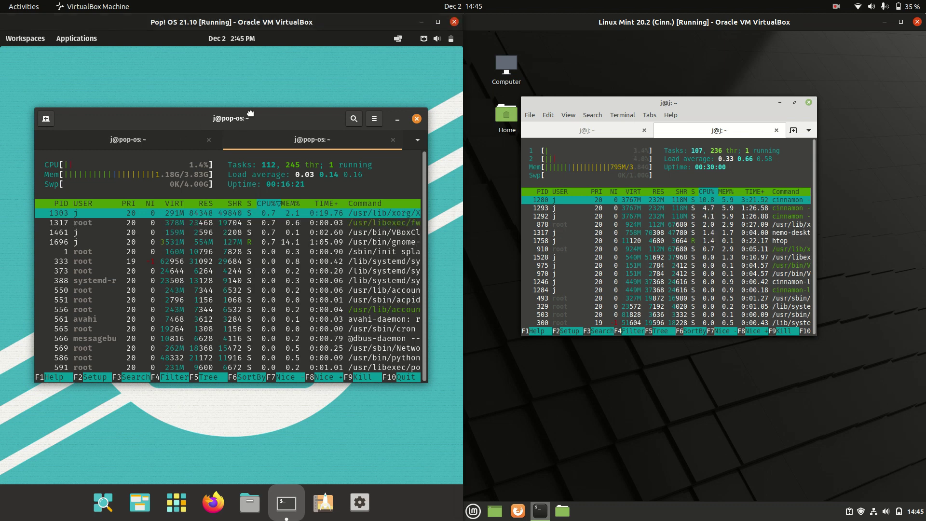
drag(179, 133, 181, 137)
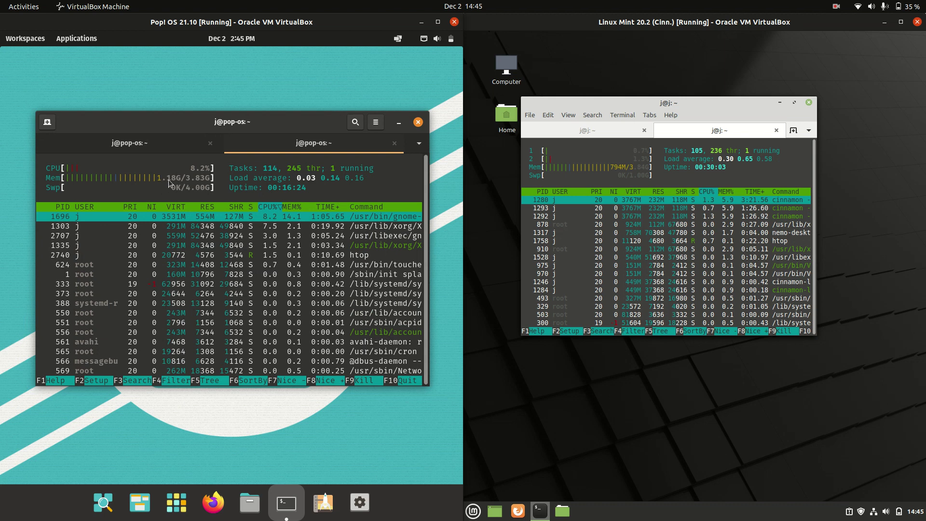
mouse_move(230, 124)
mouse_down()
mouse_move(238, 128)
mouse_move(230, 129)
mouse_up()
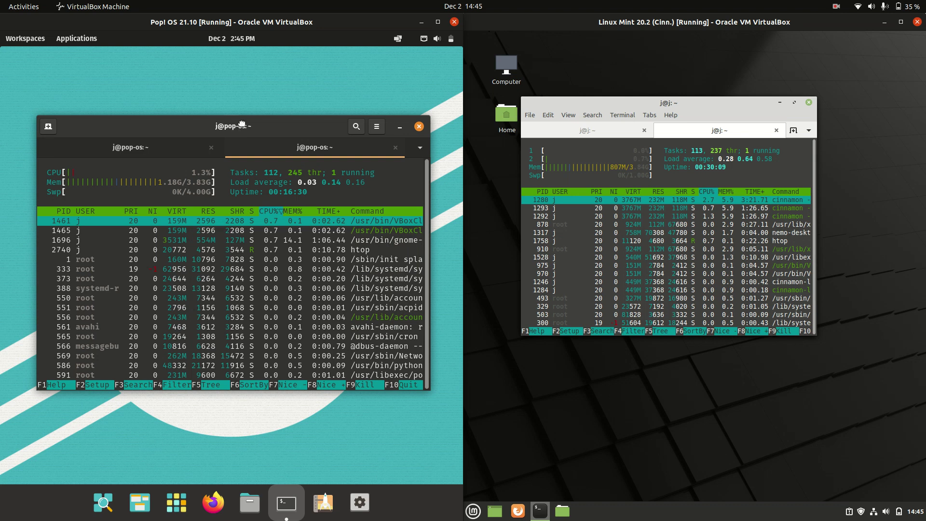
drag(237, 127, 248, 118)
Step: Close the Mint Search menu, select process 1293, and enlarge the Mint terminal font two steps
click(662, 100)
drag(677, 98, 680, 106)
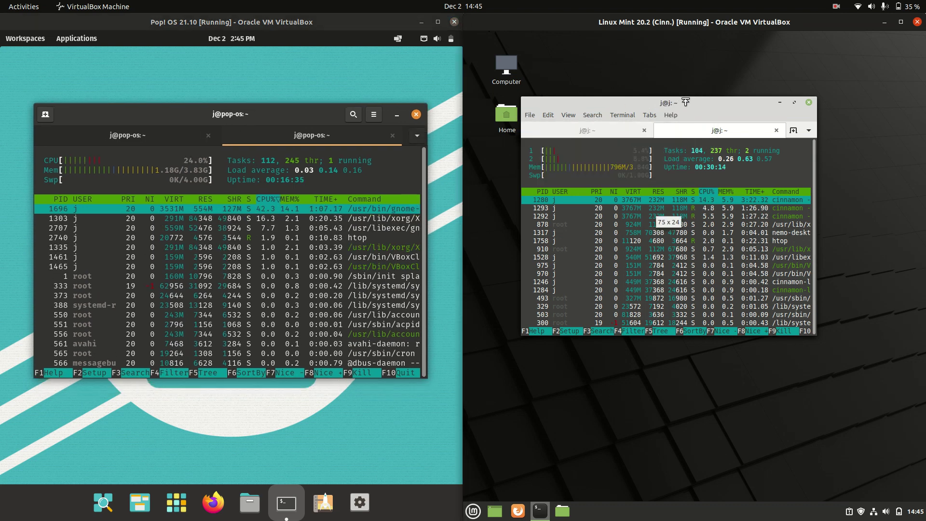
click(686, 215)
key(ctrl+plus)
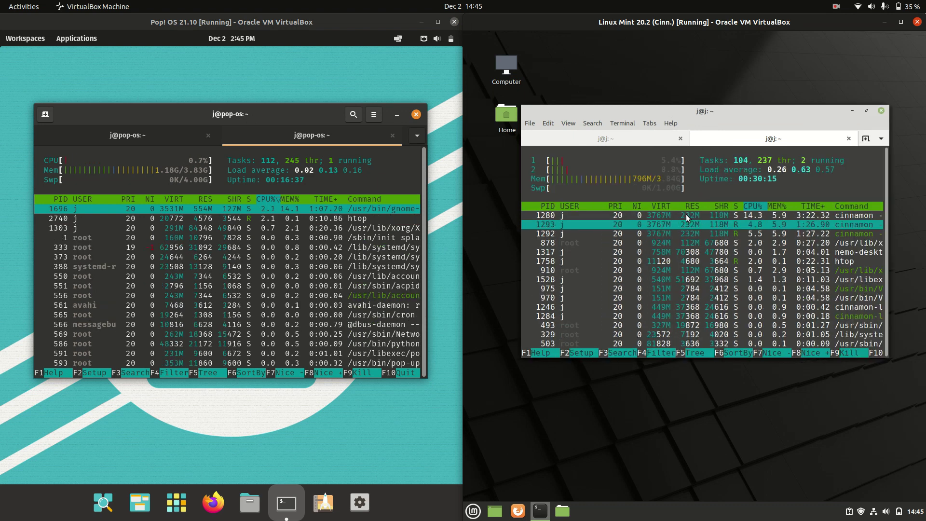
key(ctrl+plus)
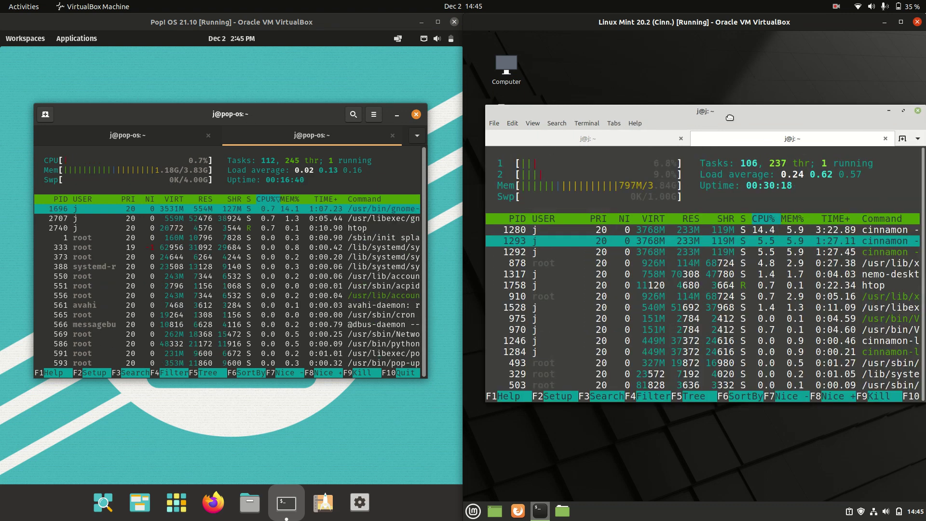
drag(737, 115, 731, 112)
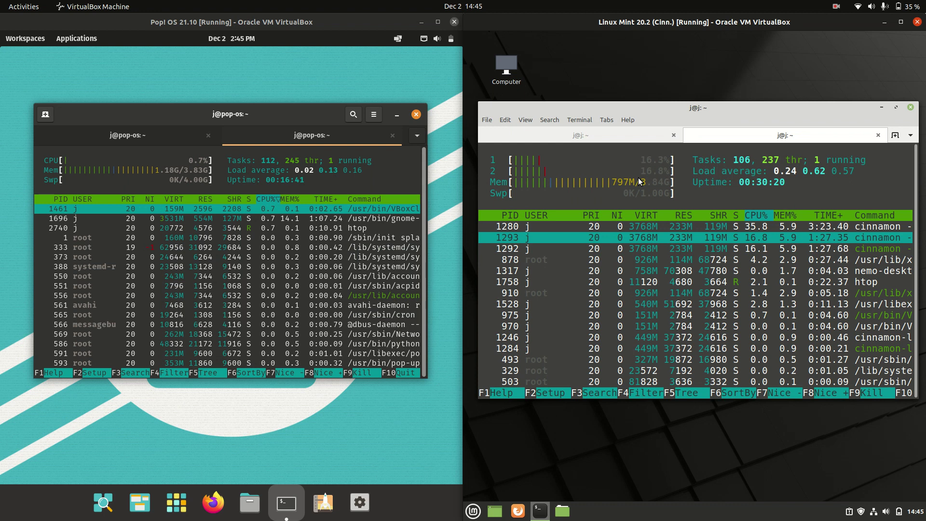